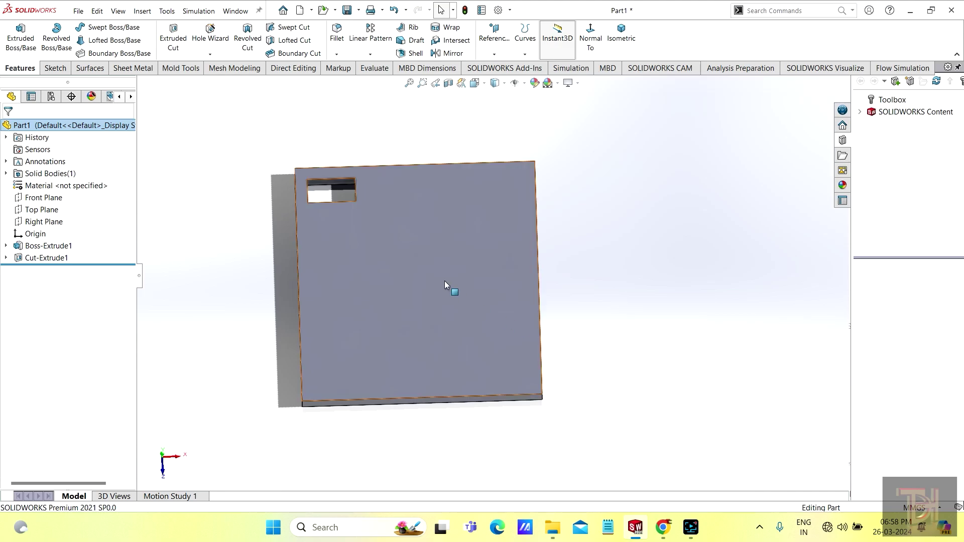
Orbit the plate and glance at the available pattern types.
mouse_move(346, 291)
middle_mouse_down()
mouse_move(384, 252)
mouse_move(374, 270)
middle_mouse_up()
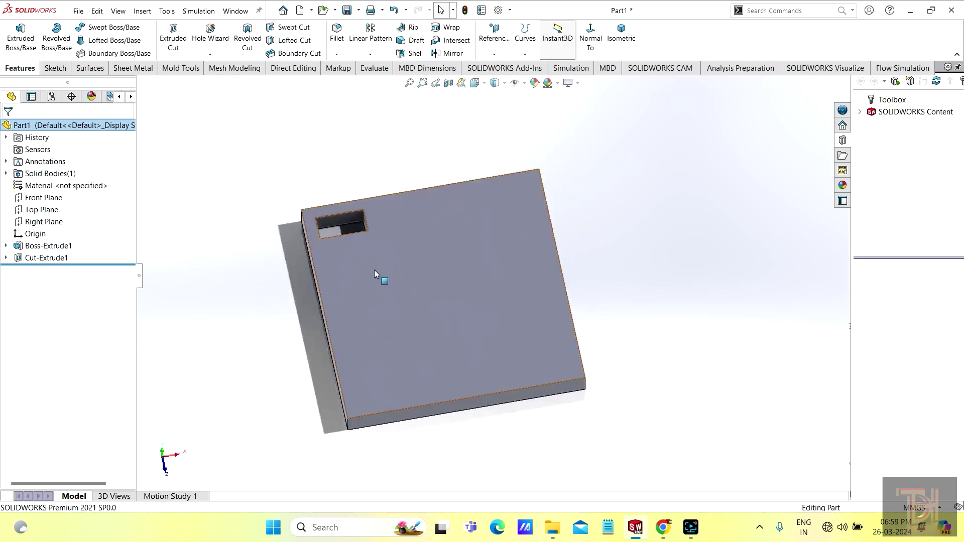
left_click(371, 54)
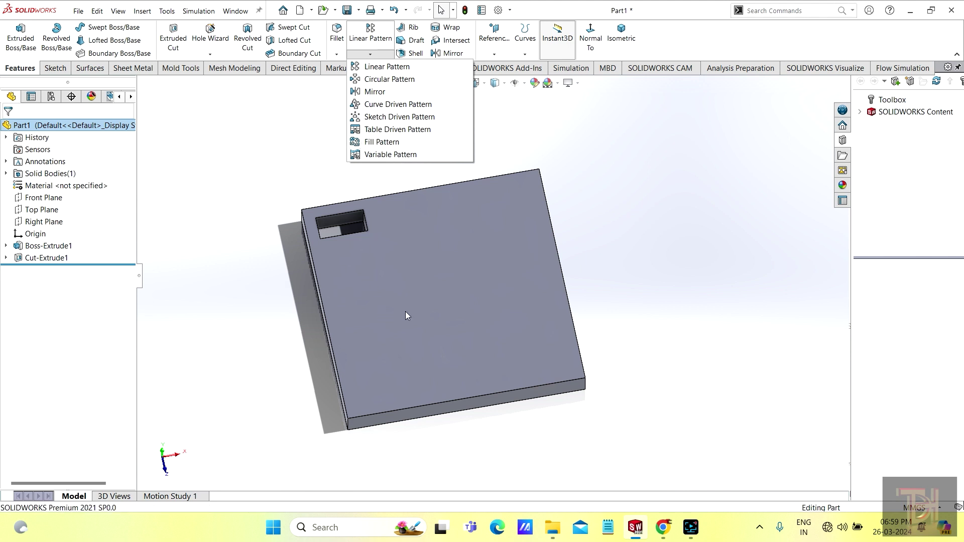
mouse_move(577, 241)
middle_mouse_down()
mouse_move(490, 278)
mouse_move(474, 196)
mouse_move(523, 168)
mouse_move(571, 205)
mouse_move(497, 332)
mouse_move(490, 338)
mouse_move(430, 279)
middle_mouse_up()
mouse_move(334, 209)
middle_mouse_down()
mouse_move(389, 273)
mouse_move(405, 267)
mouse_move(375, 275)
mouse_move(458, 333)
mouse_move(517, 315)
mouse_move(502, 310)
mouse_move(490, 230)
mouse_move(499, 216)
middle_mouse_up()
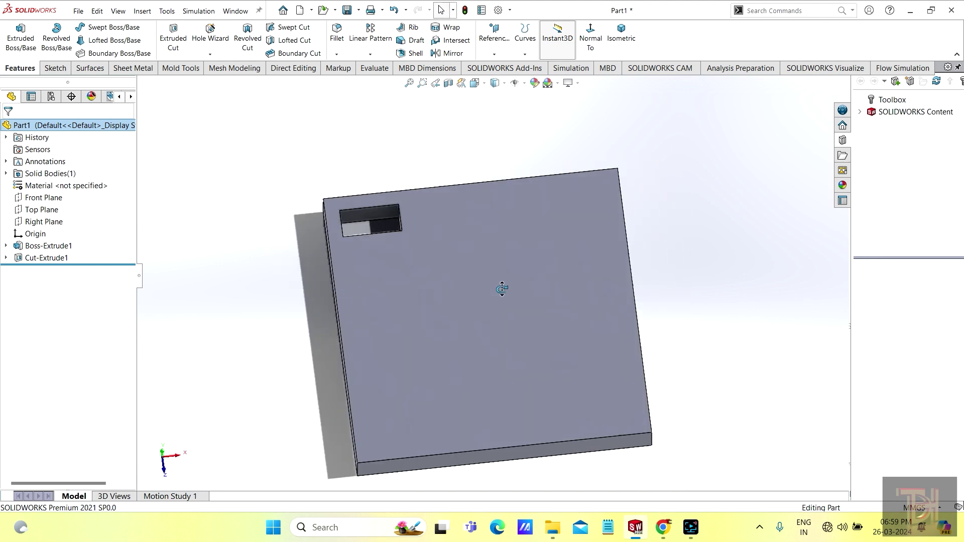
Open the cut's sketch, review both 5.00 offset dimensions without changing them, then exit.
left_click(5, 257)
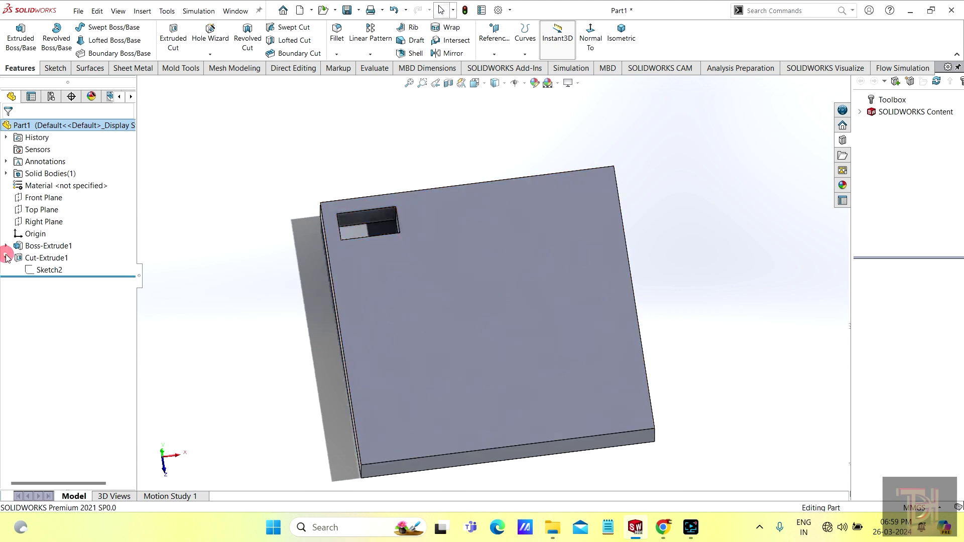
left_click(40, 272)
left_click(46, 240)
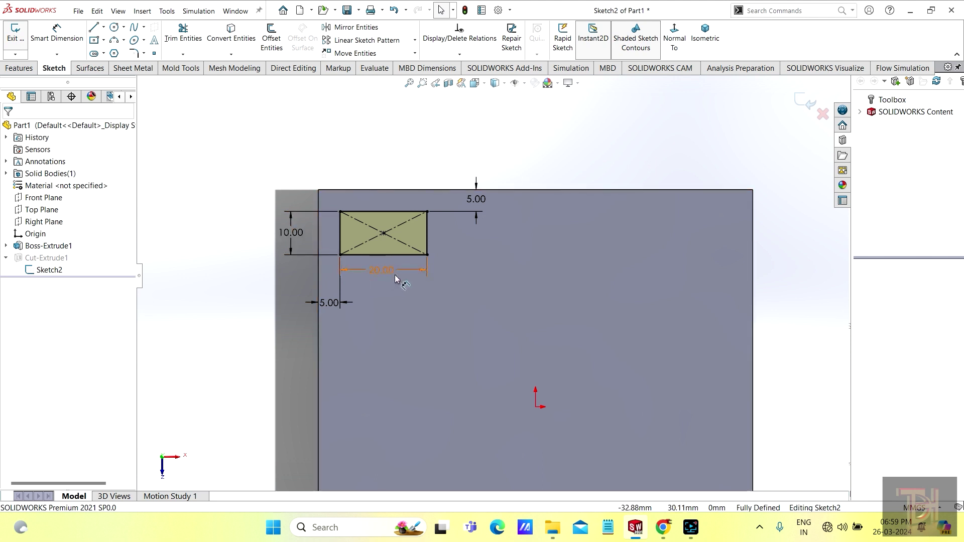
double_click(477, 199)
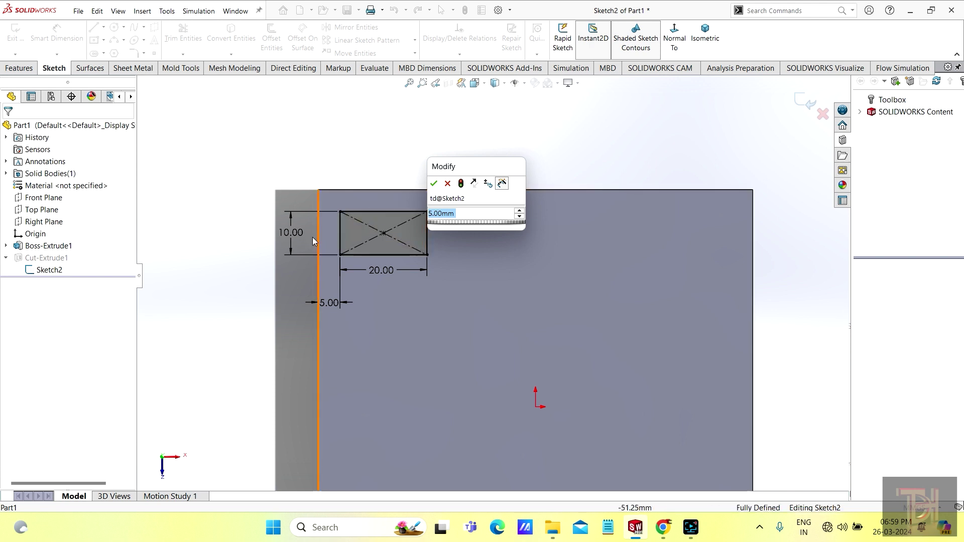
left_click(330, 304)
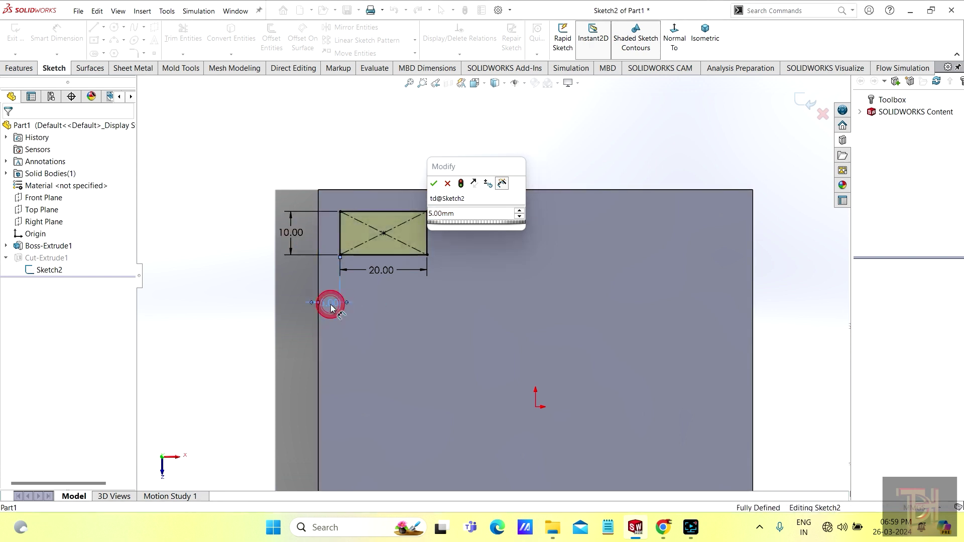
left_click(436, 187)
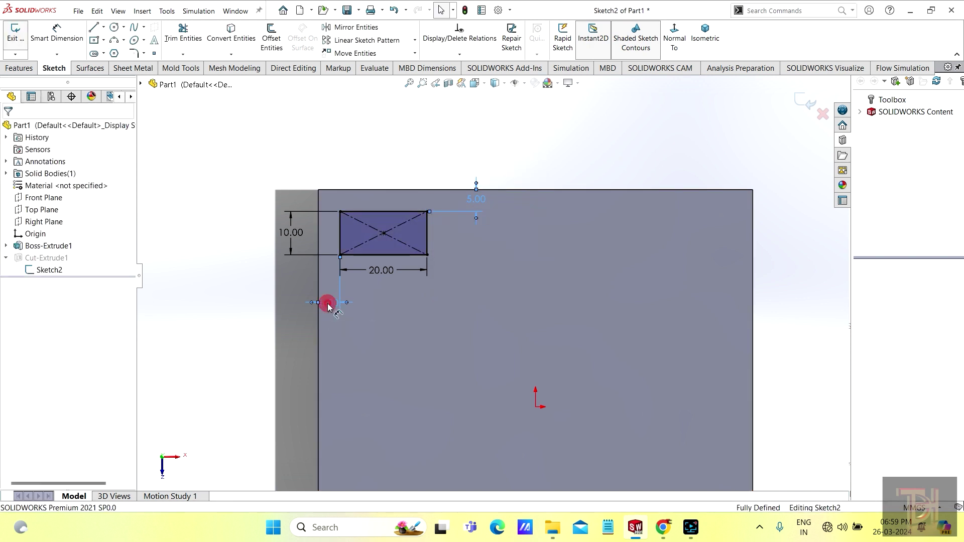
double_click(328, 304)
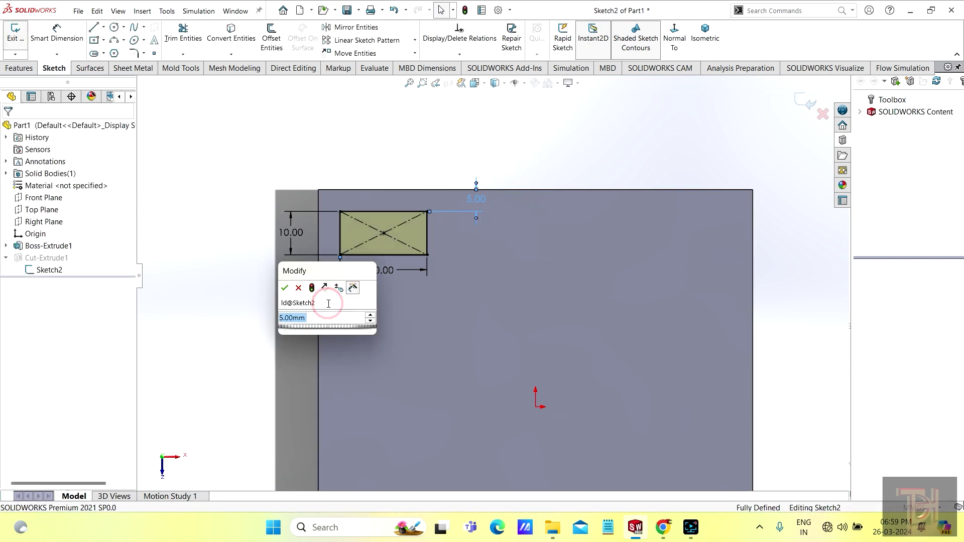
left_click(284, 288)
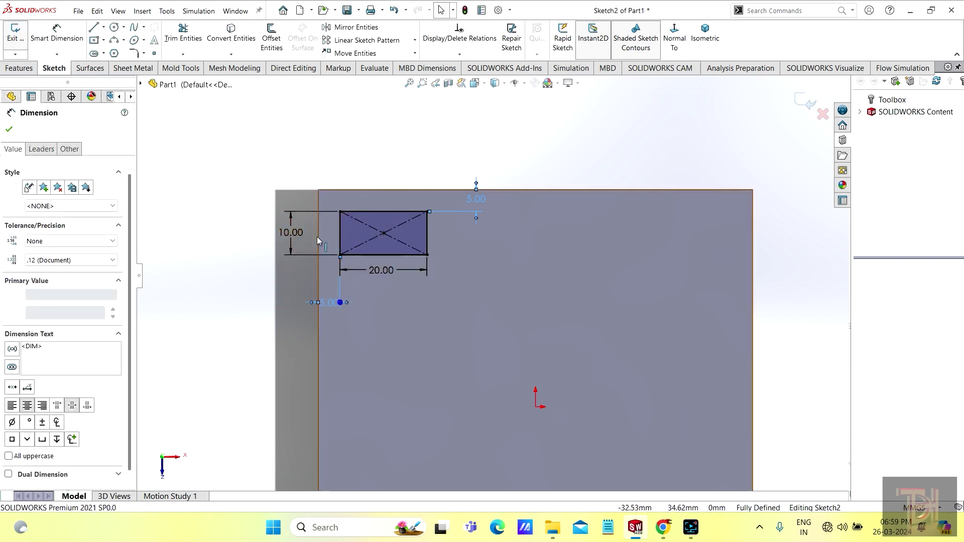
key("Escape")
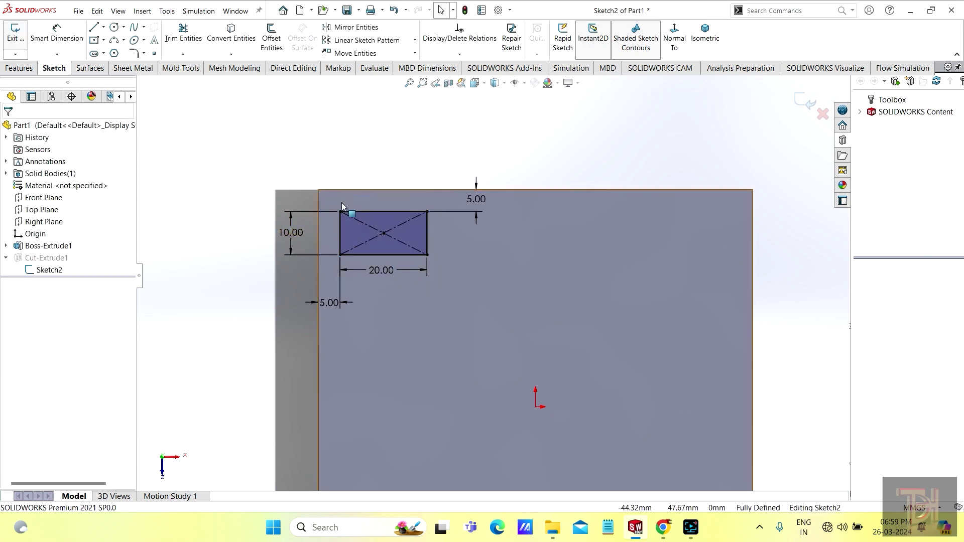
left_click(808, 102)
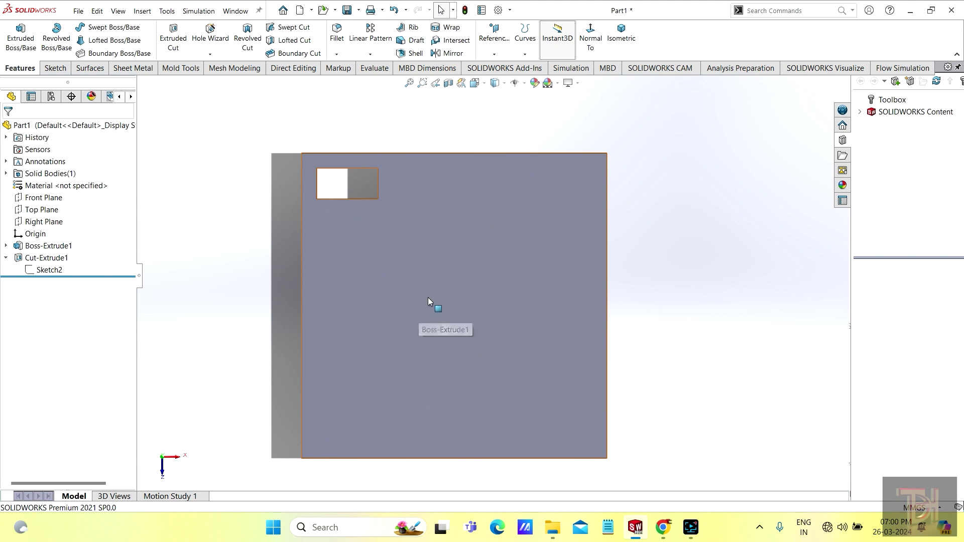
Start a Variable Pattern from the Linear Pattern dropdown in a tilted view.
mouse_move(428, 298)
middle_mouse_down()
mouse_move(420, 232)
mouse_move(405, 228)
mouse_move(376, 182)
middle_mouse_up()
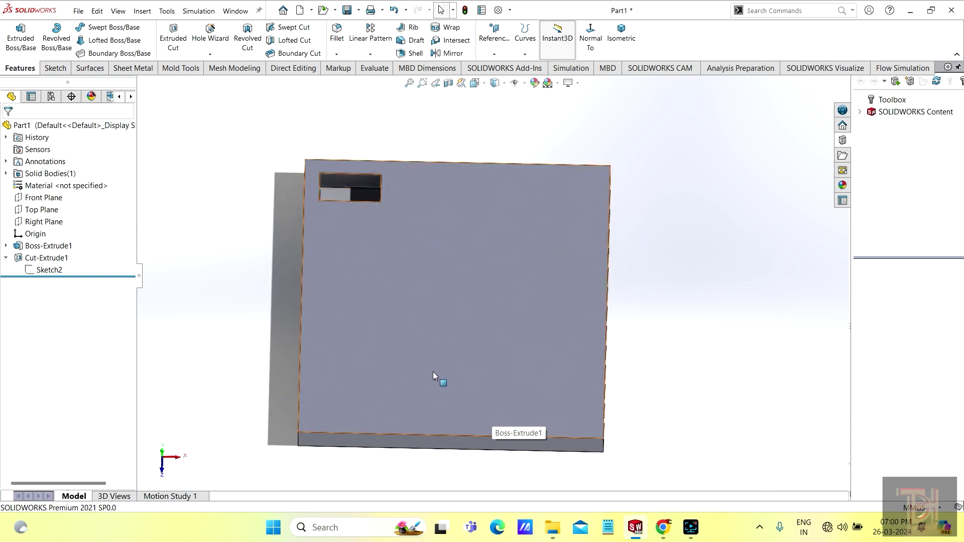
left_click(370, 53)
left_click(396, 155)
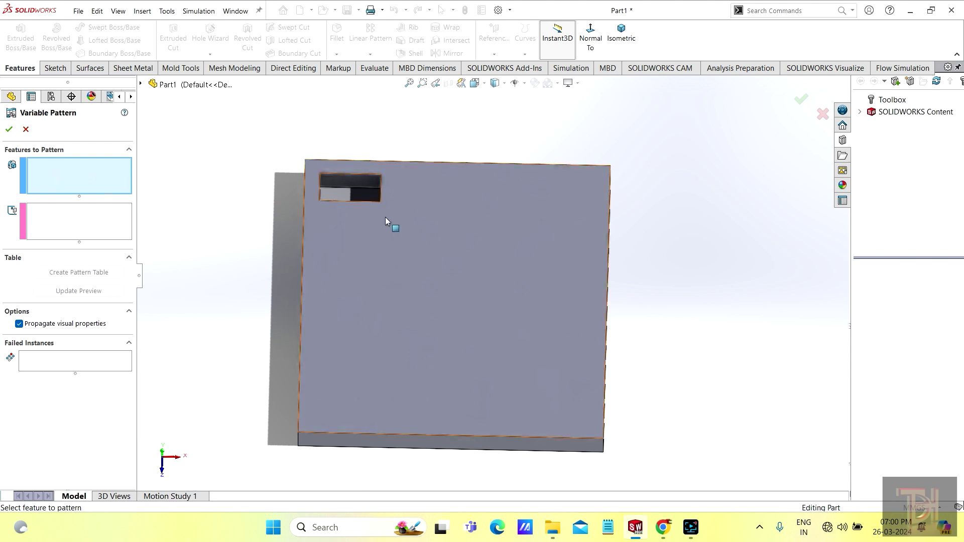
Pick Cut-Extrude1 to pattern, switch to Front view, and create its pattern table.
left_click(350, 181)
mouse_move(357, 182)
middle_mouse_down()
mouse_move(400, 258)
mouse_move(390, 333)
mouse_move(399, 279)
mouse_move(409, 300)
middle_mouse_up()
key("ctrl+1")
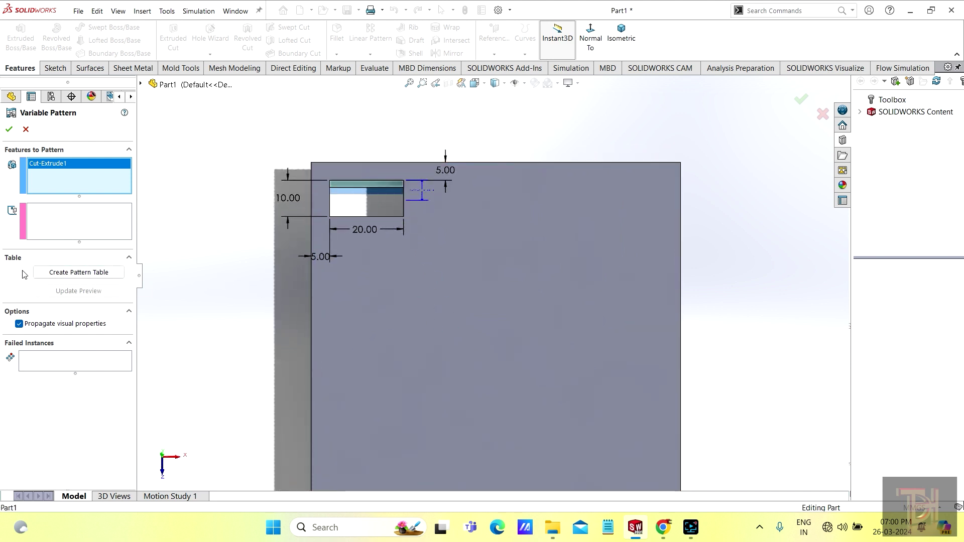
left_click(72, 274)
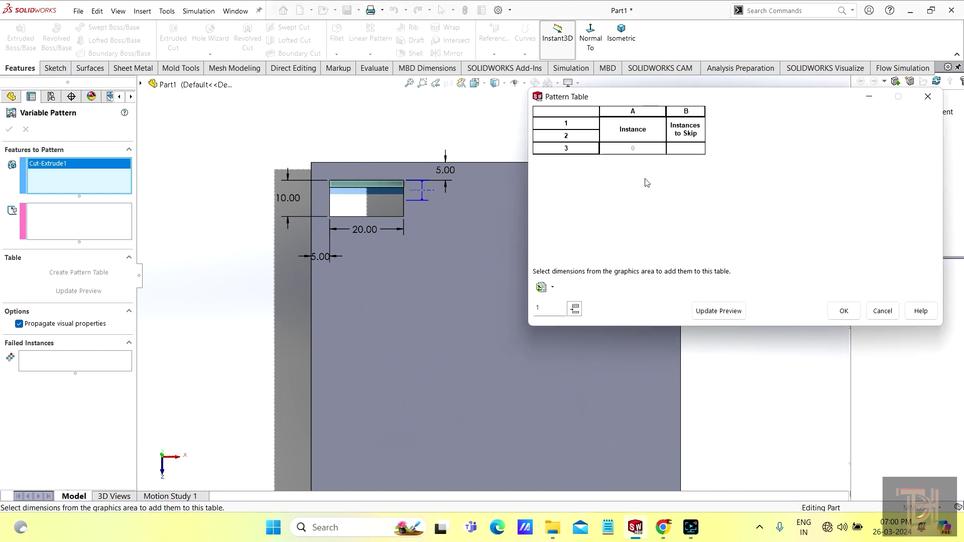
Add the td 5, ld 5, width 10 and length 20 mm dimensions as table columns.
scroll(472, 161, "down", 2)
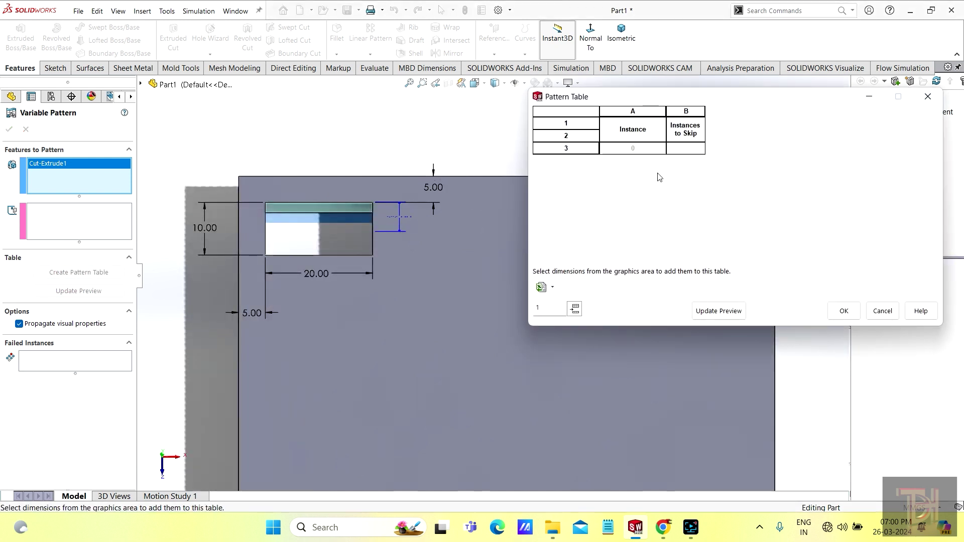
scroll(392, 294, "up", 1)
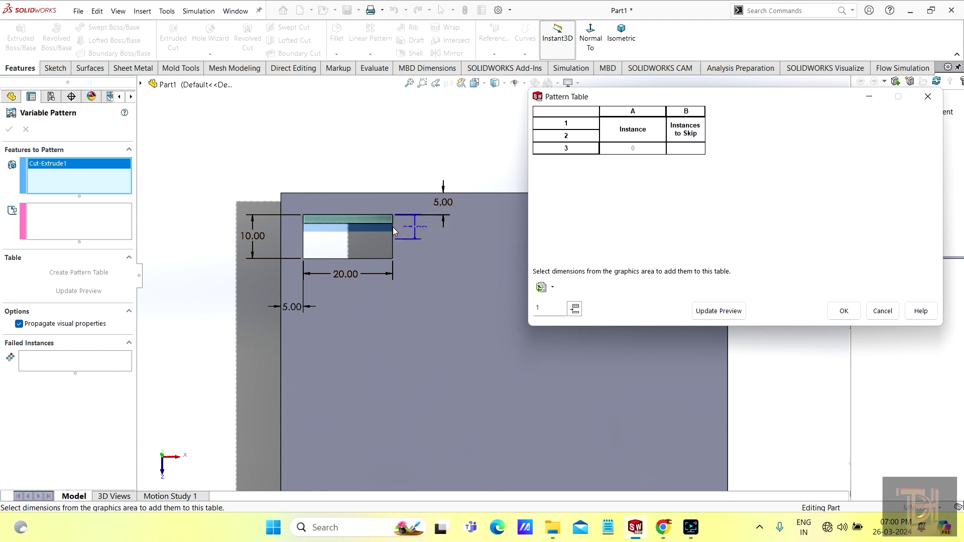
left_click(441, 205)
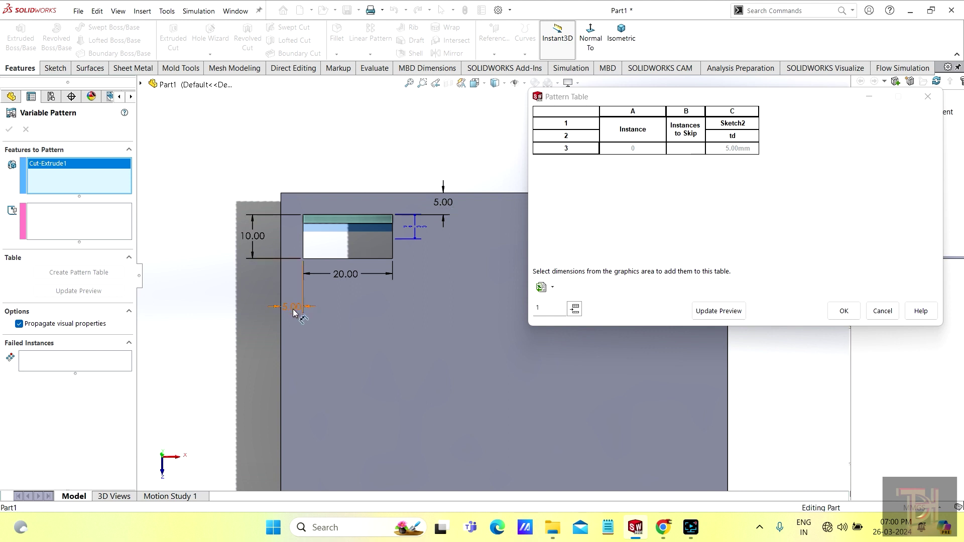
left_click(292, 310)
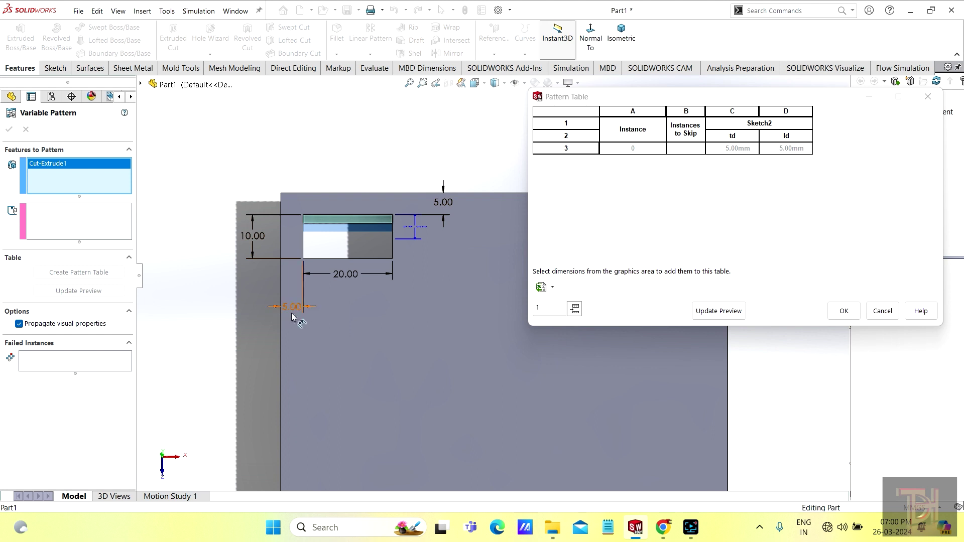
left_click(250, 239)
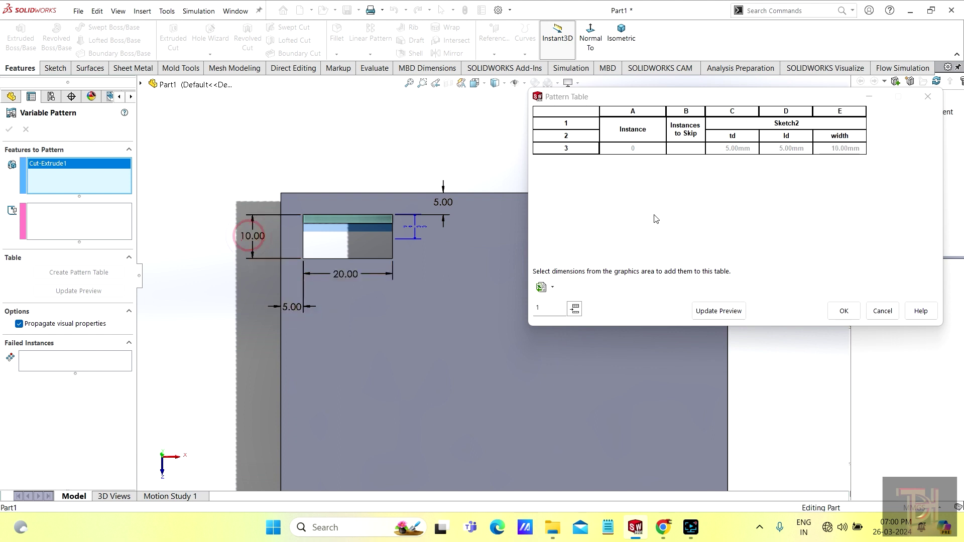
left_click(350, 275)
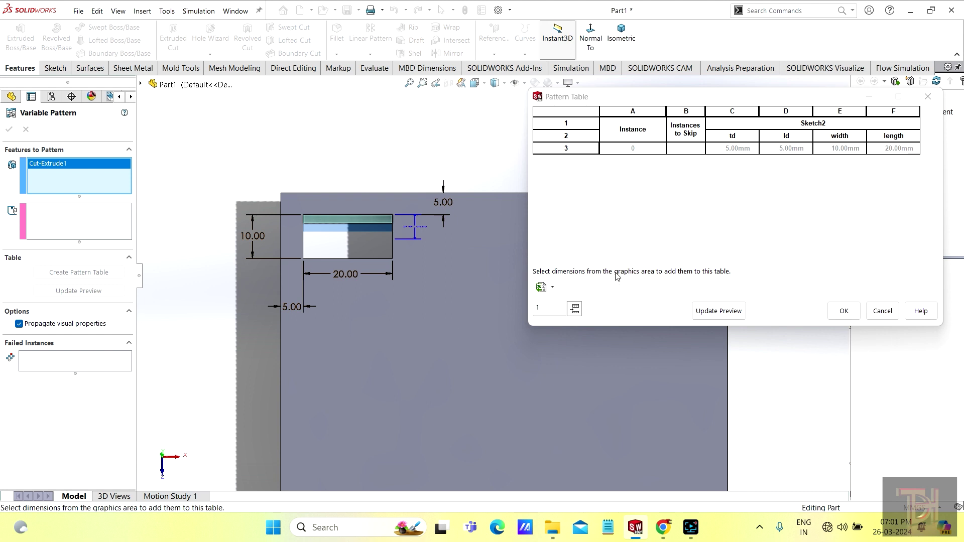
Add a first instance row to the Pattern Table and zoom the view.
left_click(575, 309)
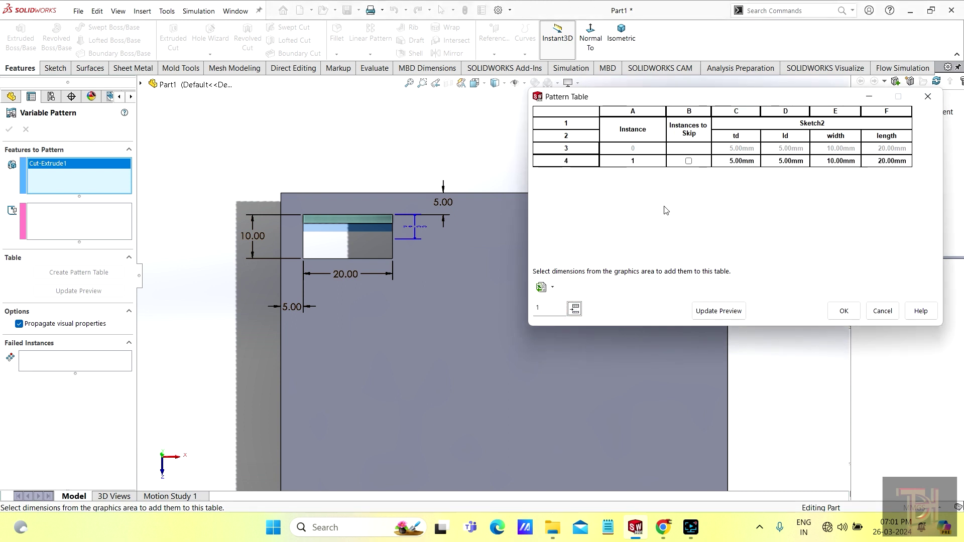
scroll(457, 316, "up", 2)
scroll(553, 349, "down", 1)
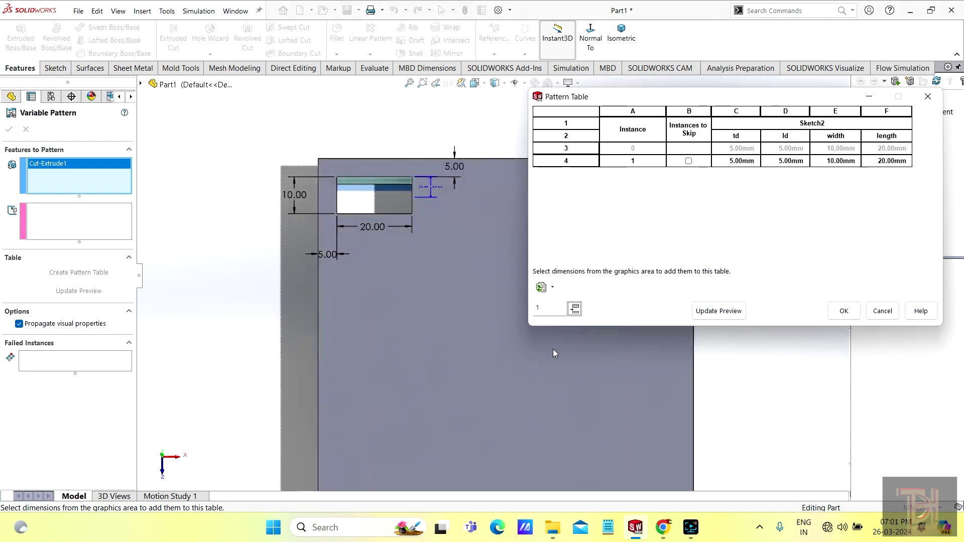
scroll(470, 295, "up", 1)
scroll(628, 356, "down", 1)
scroll(487, 285, "up", 1)
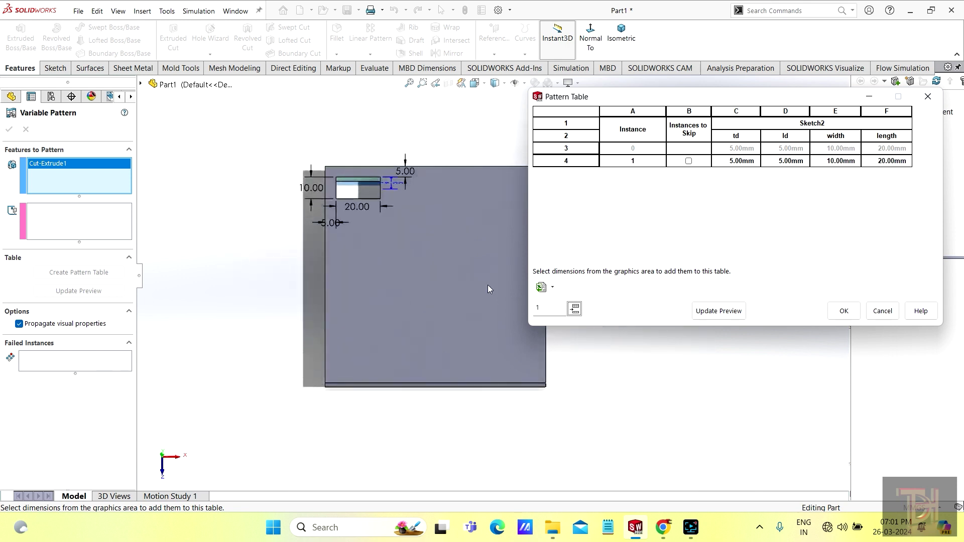
scroll(472, 231, "down", 1)
scroll(475, 229, "up", 1)
scroll(477, 223, "down", 1)
scroll(485, 213, "up", 1)
scroll(485, 213, "up", 1)
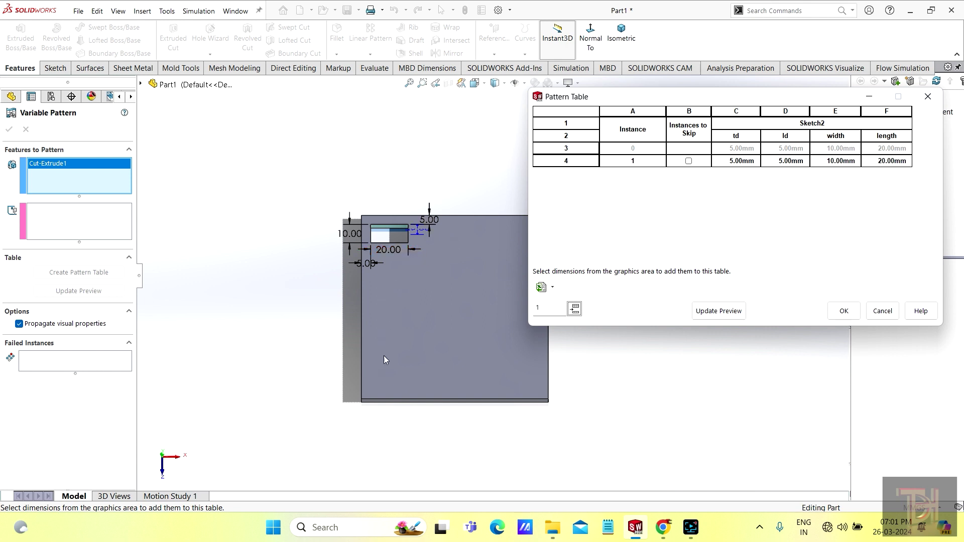
scroll(433, 228, "down", 1)
scroll(436, 251, "down", 1)
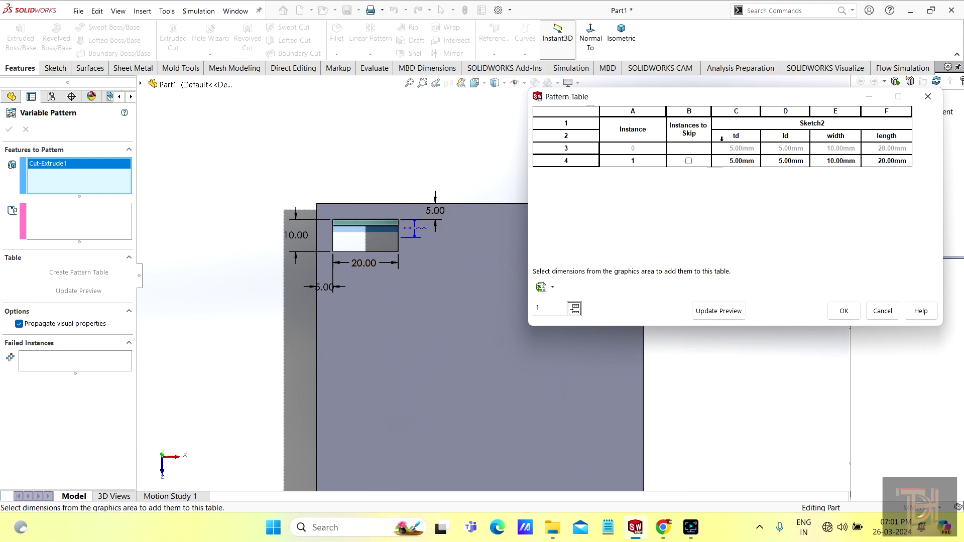
Change instance 1's td value to 25 mm.
double_click(738, 162)
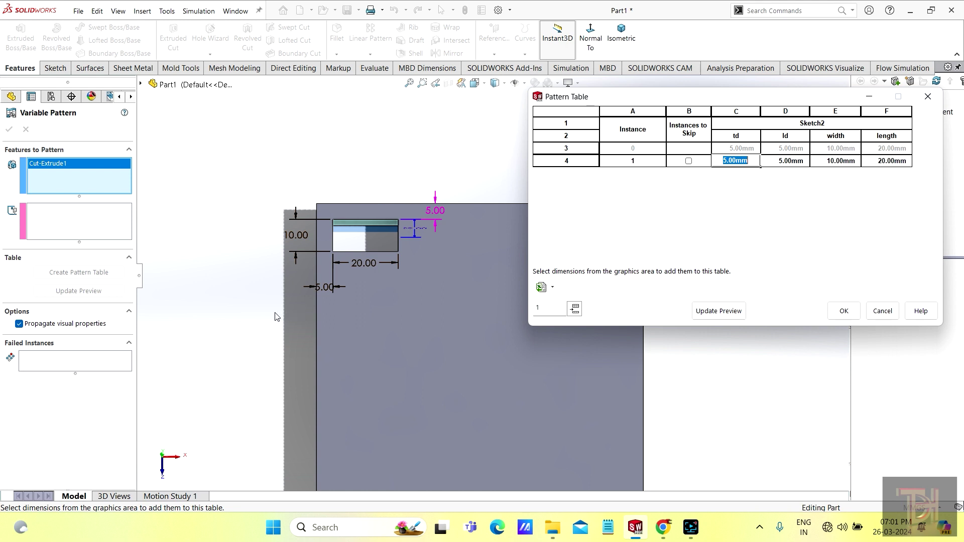
type("25")
right_click(654, 420)
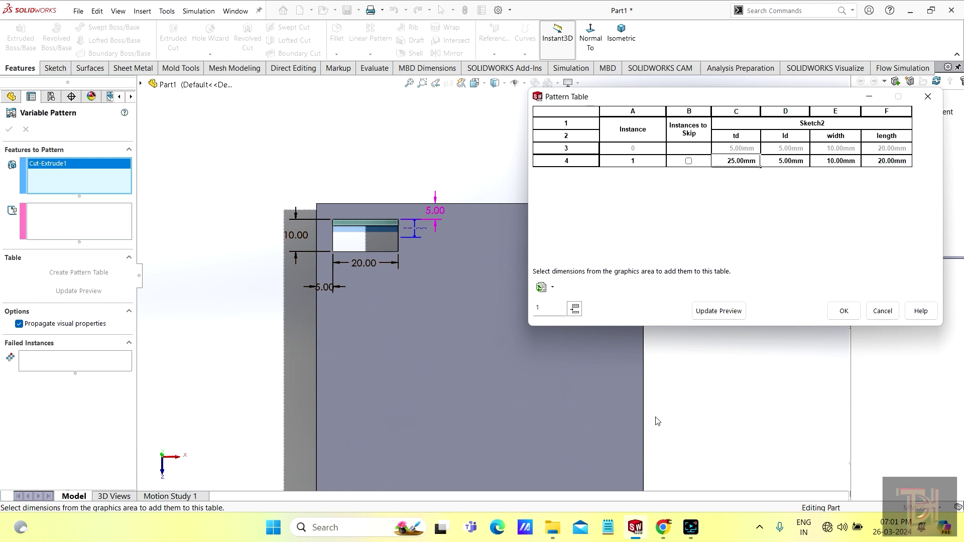
left_click(703, 384)
left_click(723, 311)
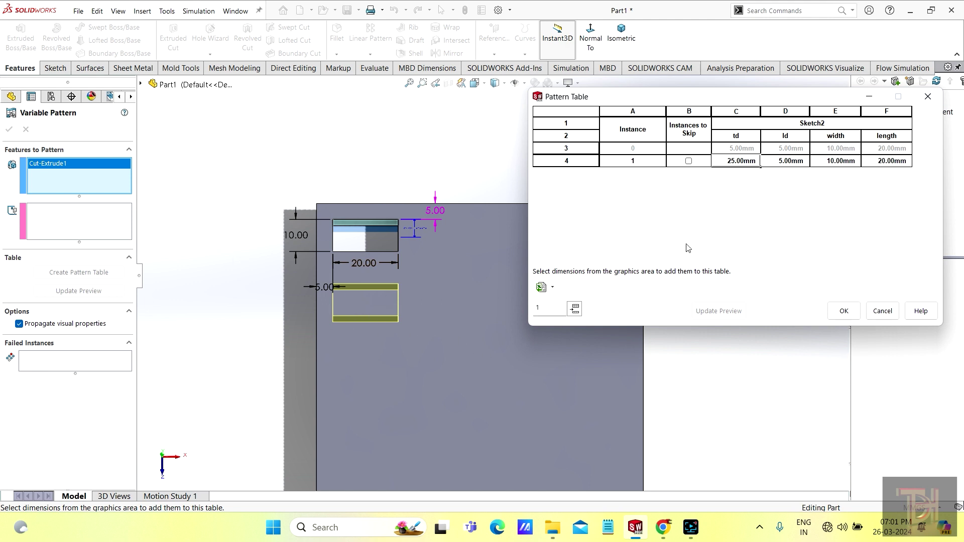
Add a second instance with td 45 mm and preview it.
left_click(574, 308)
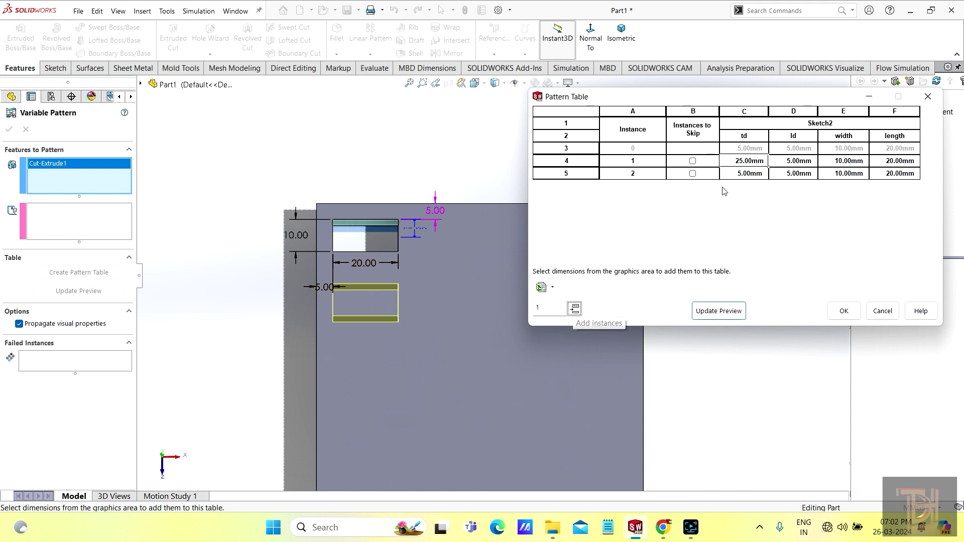
left_click(744, 173)
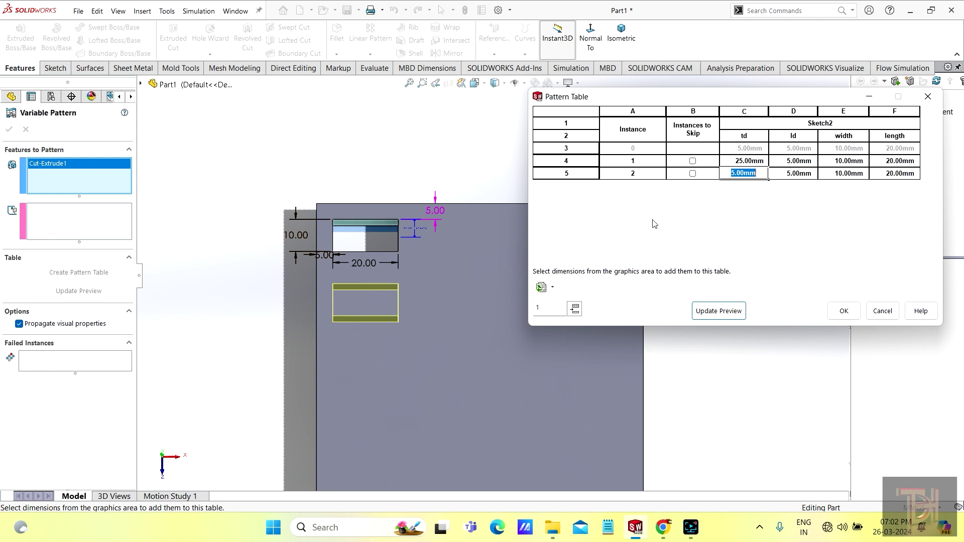
type("45")
key("Return")
left_click(724, 312)
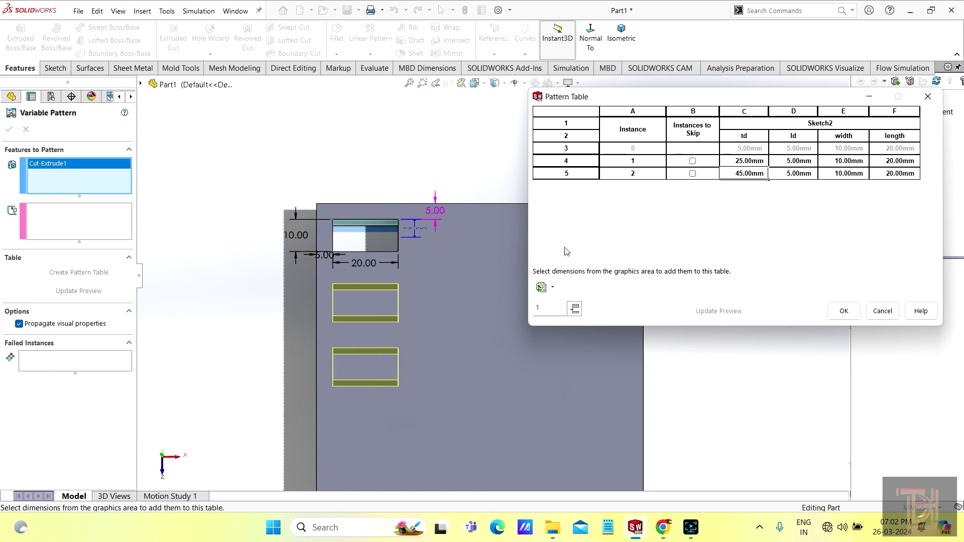
Add a third instance with td 65 mm and preview the three cuts.
left_click(575, 309)
double_click(746, 186)
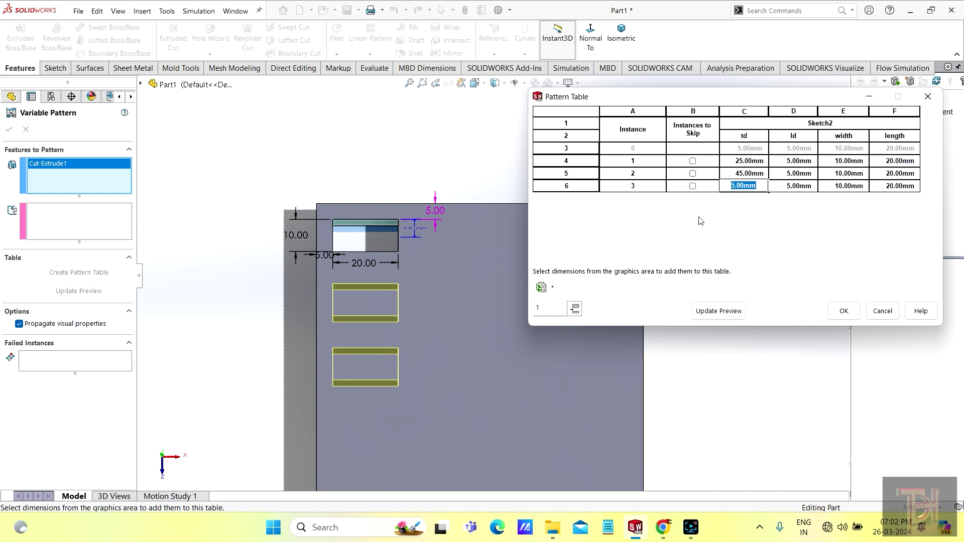
type("65")
key("Return")
left_click(718, 311)
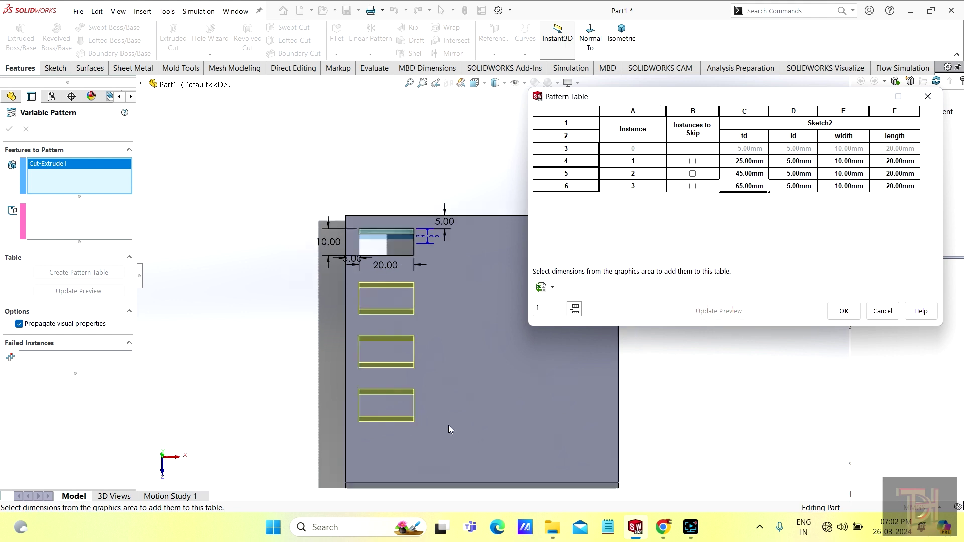
scroll(480, 388, "down", 2)
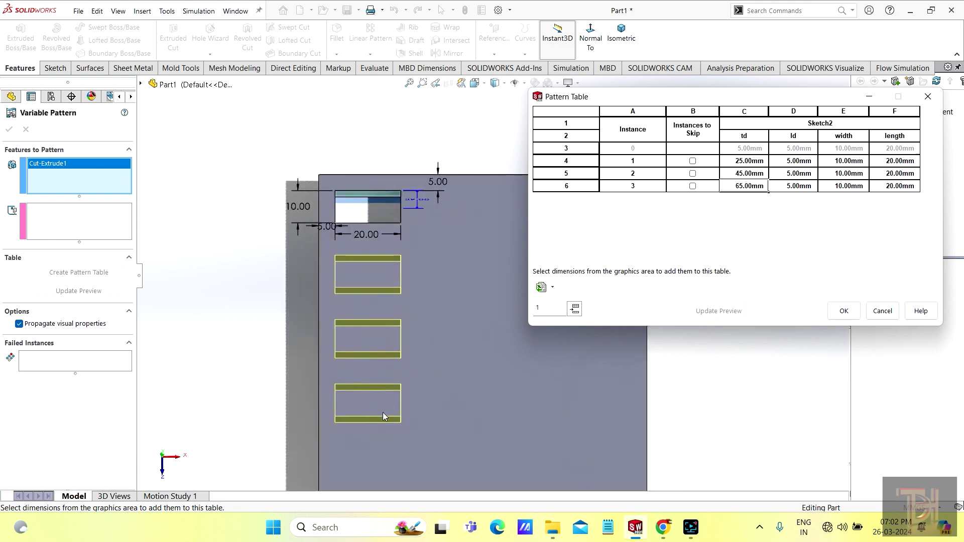
scroll(584, 397, "up", 3)
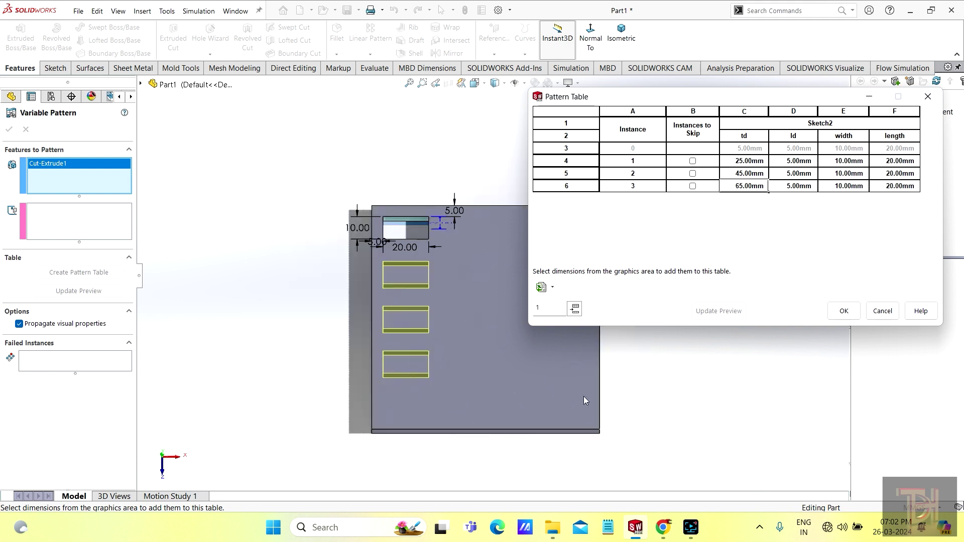
scroll(552, 326, "down", 2)
scroll(492, 270, "up", 1)
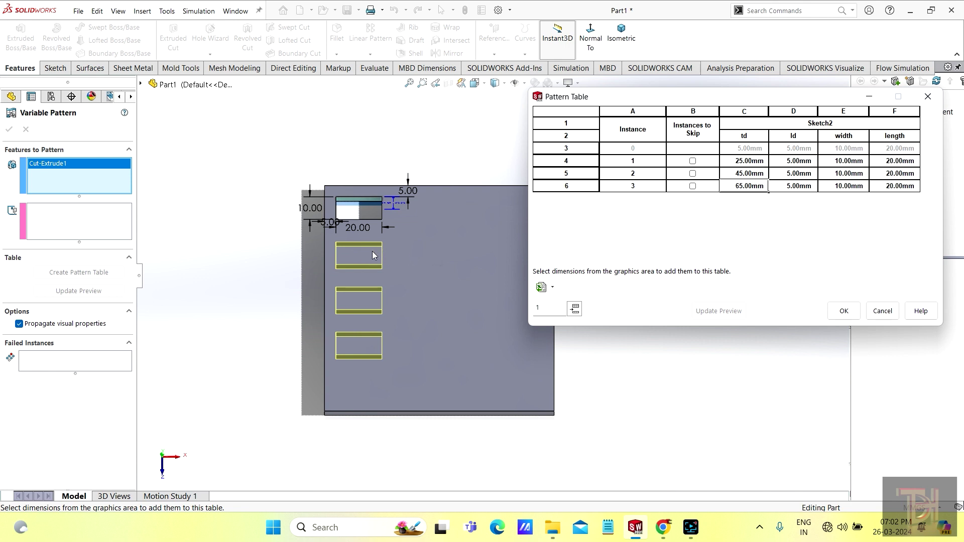
Add a fourth instance with td 45 mm and ld 45 mm, and preview it.
left_click(575, 308)
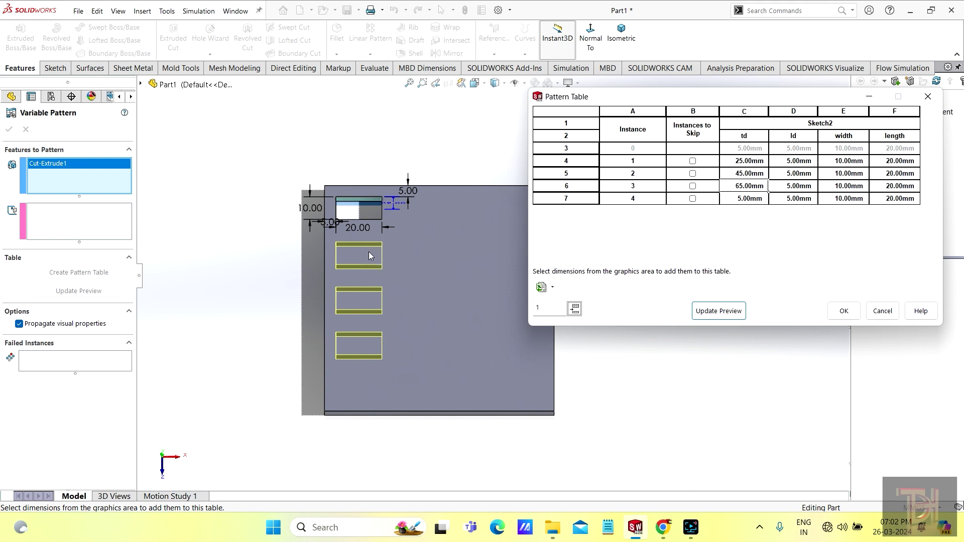
left_click(744, 198)
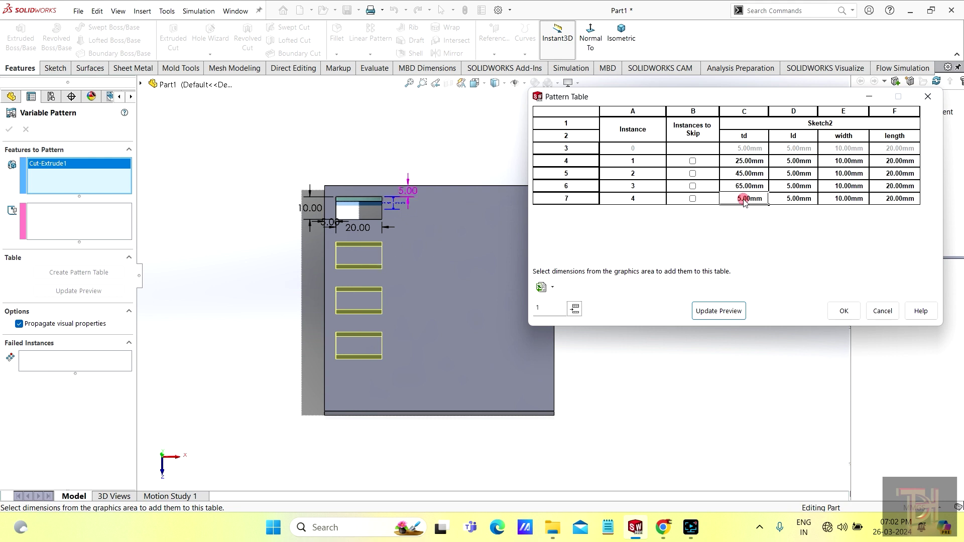
type("45")
key("Return")
left_click(799, 202)
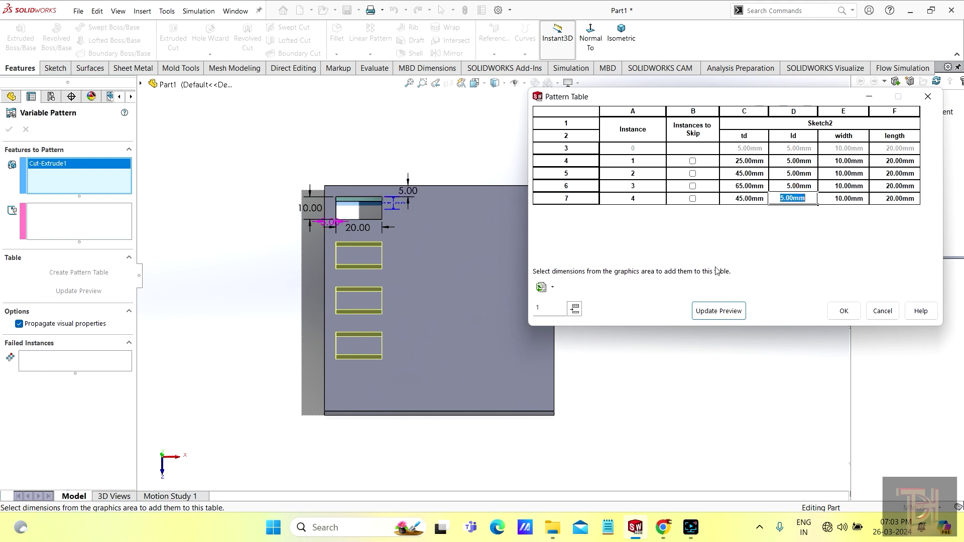
type("45")
key("Return")
left_click(725, 312)
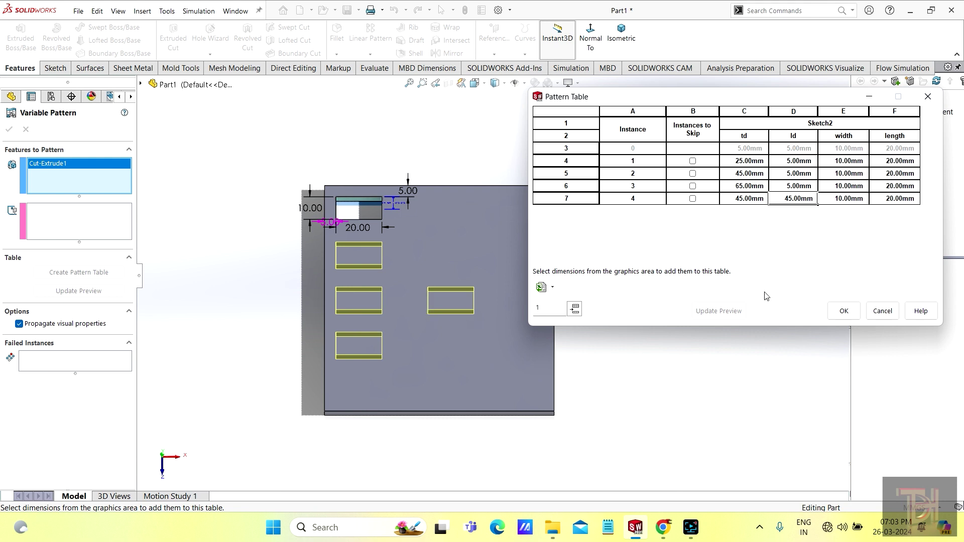
Enlarge the fourth instance to 30 mm width and 30 mm length, previewing each change.
double_click(849, 200)
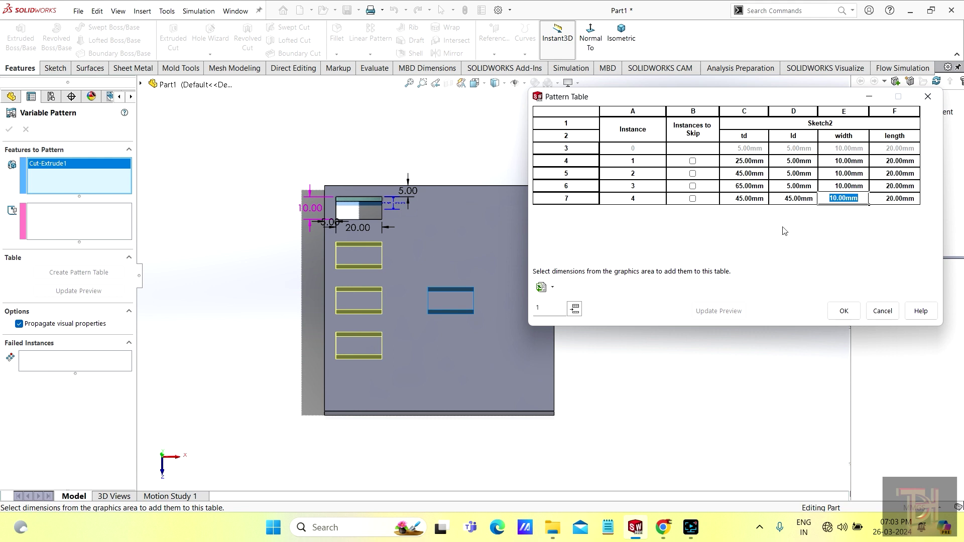
type("30")
key("Return")
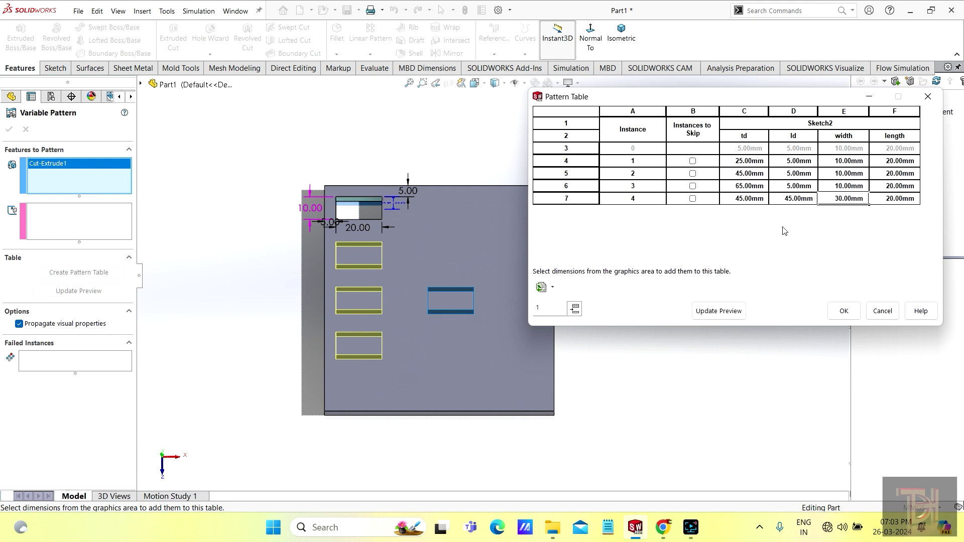
left_click(719, 312)
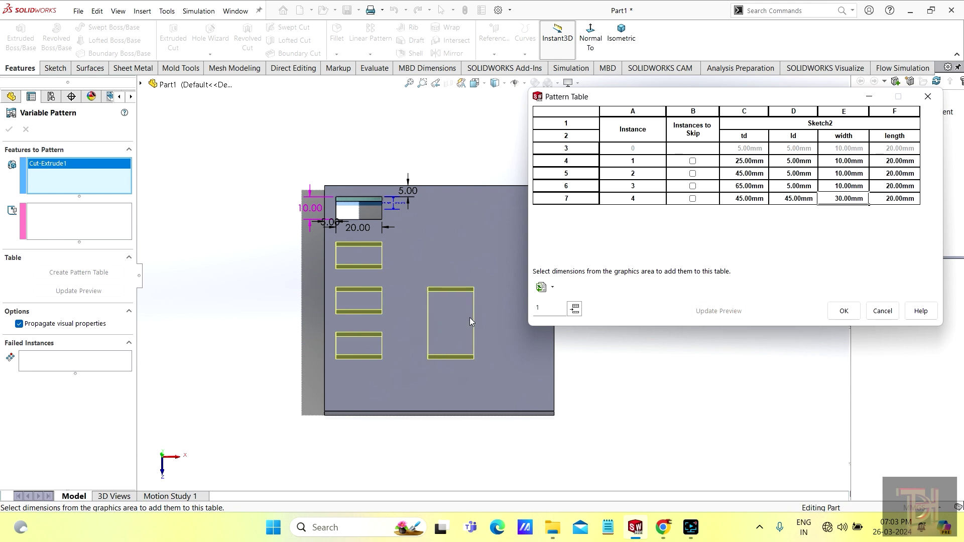
left_click(895, 199)
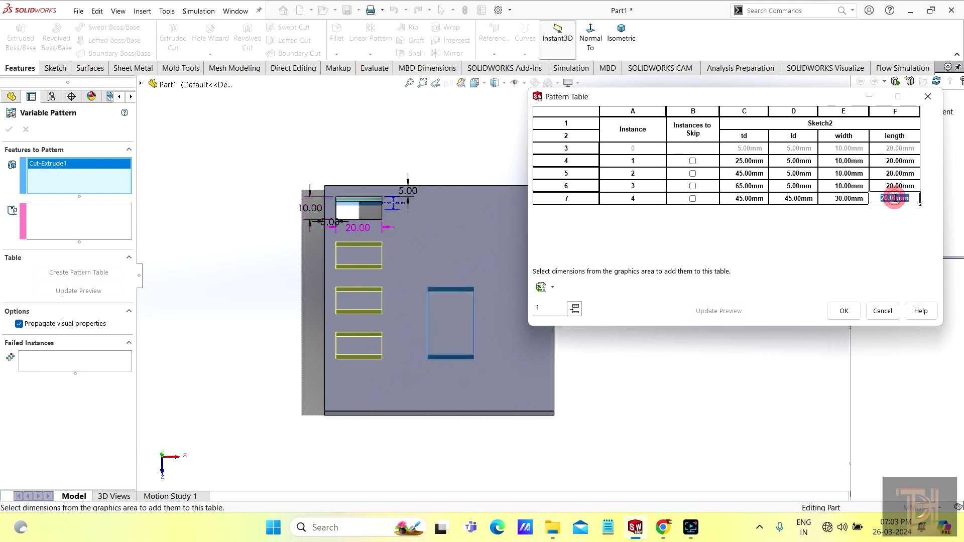
type("30")
key("Return")
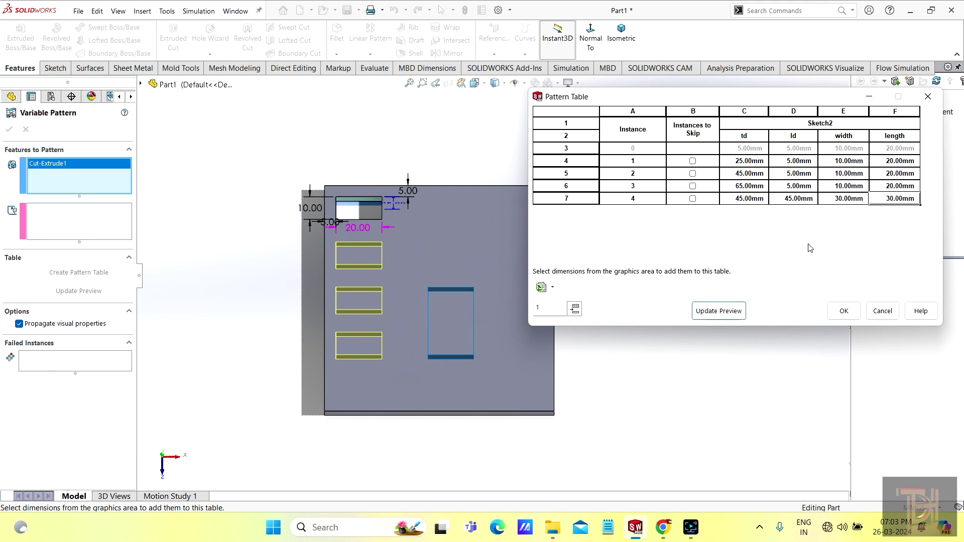
left_click(720, 310)
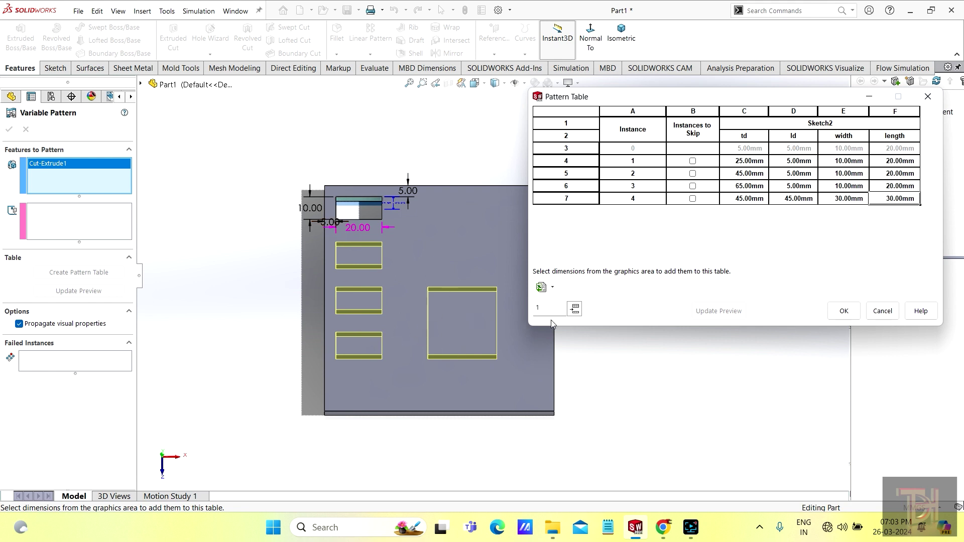
Close the Pattern Table and accept the variable pattern to cut the plate.
left_click(844, 311)
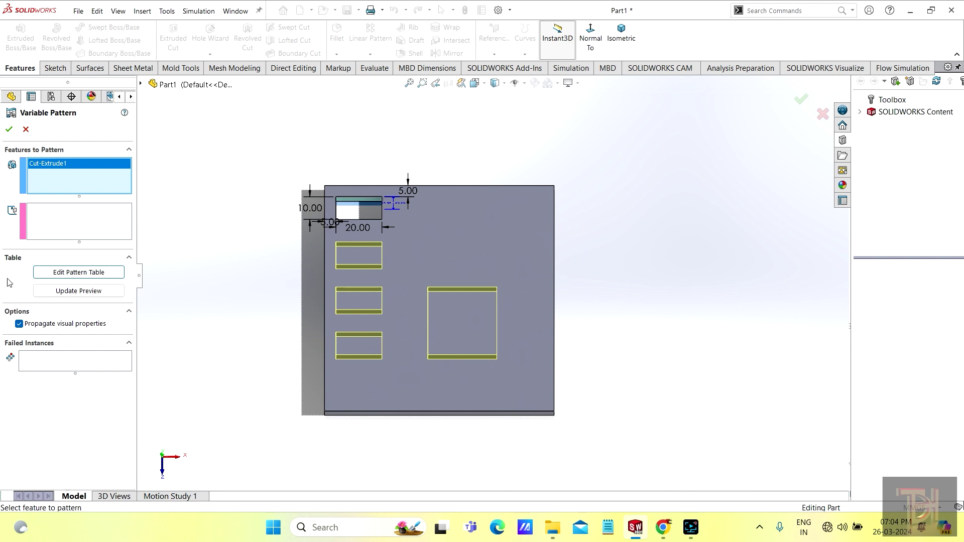
left_click(9, 129)
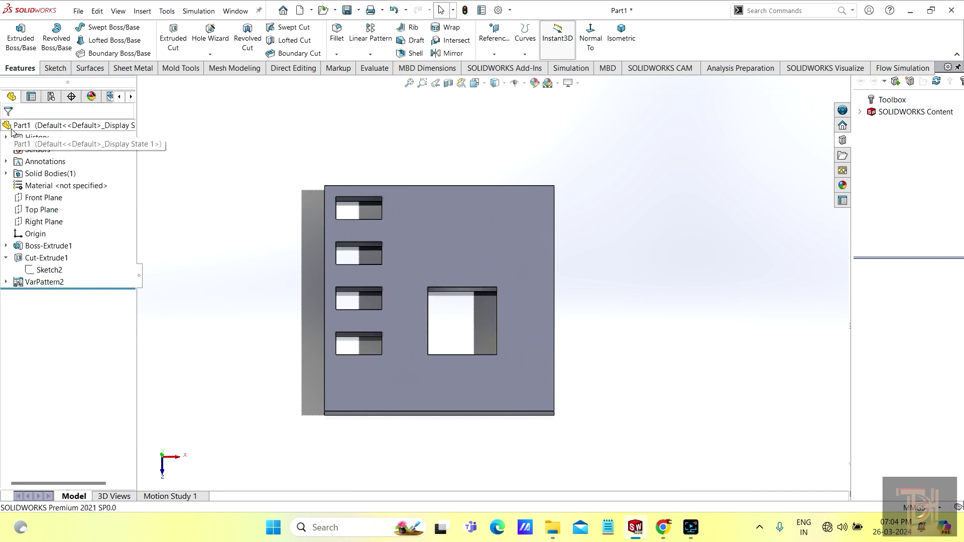
scroll(432, 227, "down", 2)
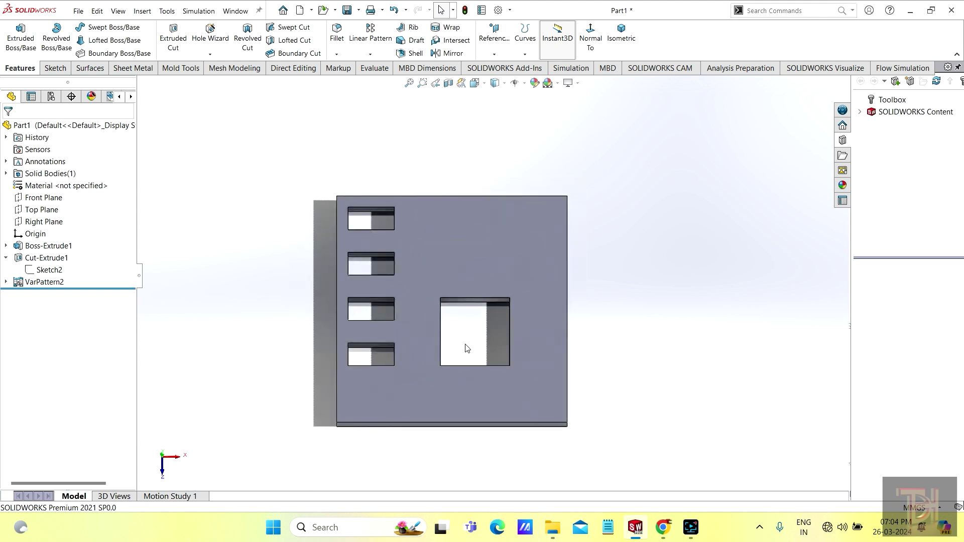
Orbit the plate to inspect the finished pockets from several angles.
middle_click_drag(467, 346, 475, 309)
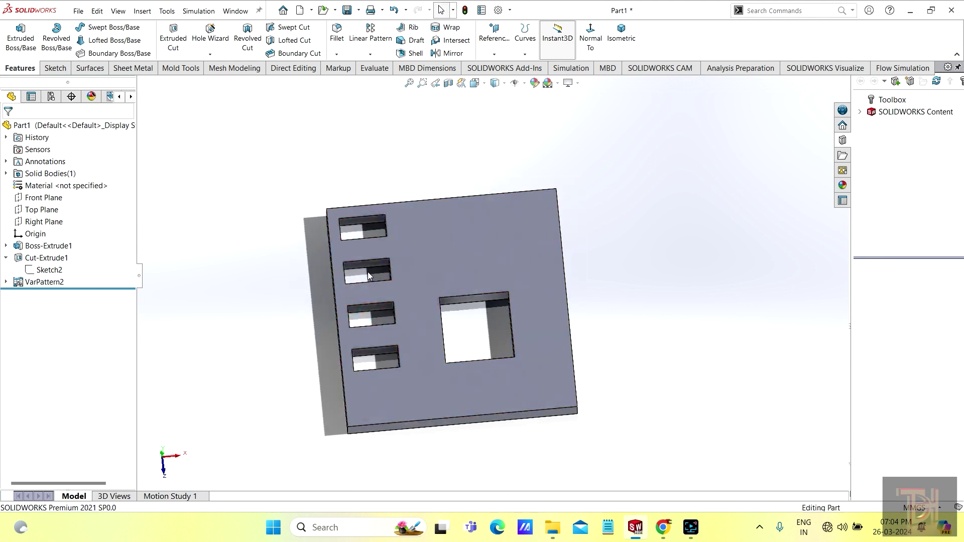
mouse_move(411, 334)
middle_mouse_down()
mouse_move(385, 325)
mouse_move(412, 333)
mouse_move(504, 263)
mouse_move(491, 283)
mouse_move(494, 307)
middle_mouse_up()
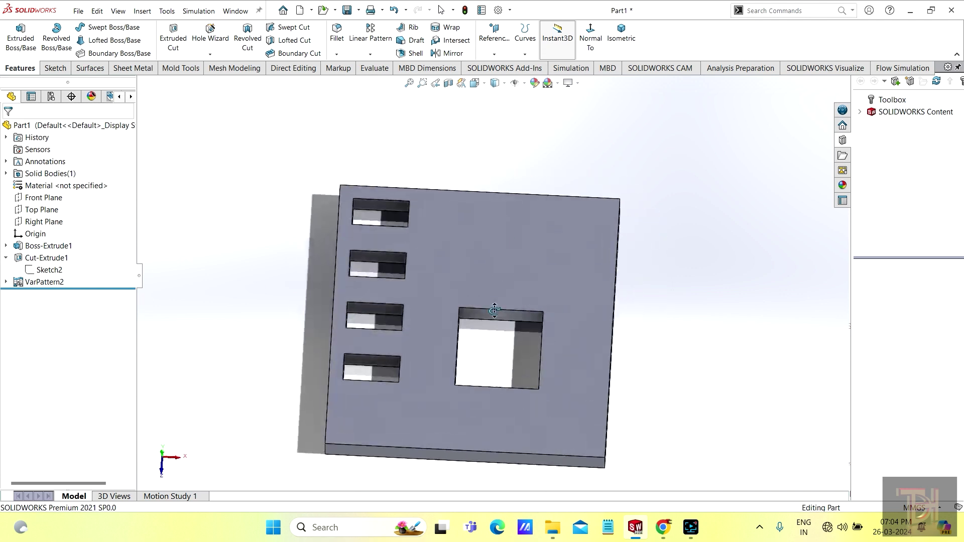
left_click(370, 54)
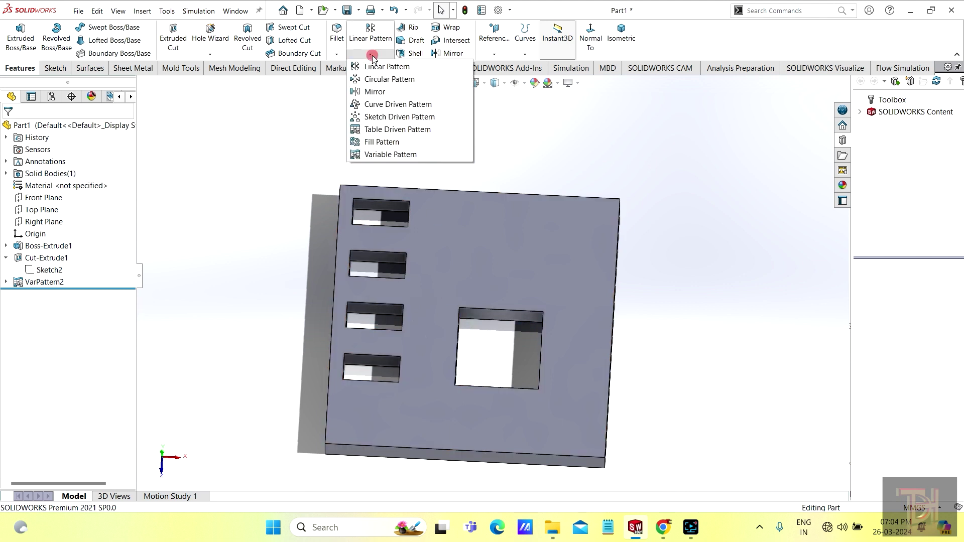
left_click(509, 171)
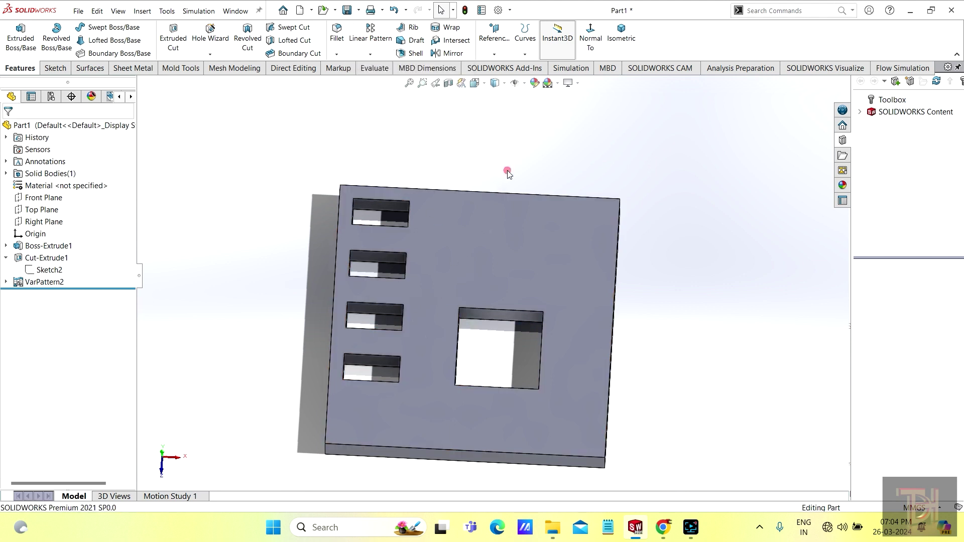
left_click(577, 86)
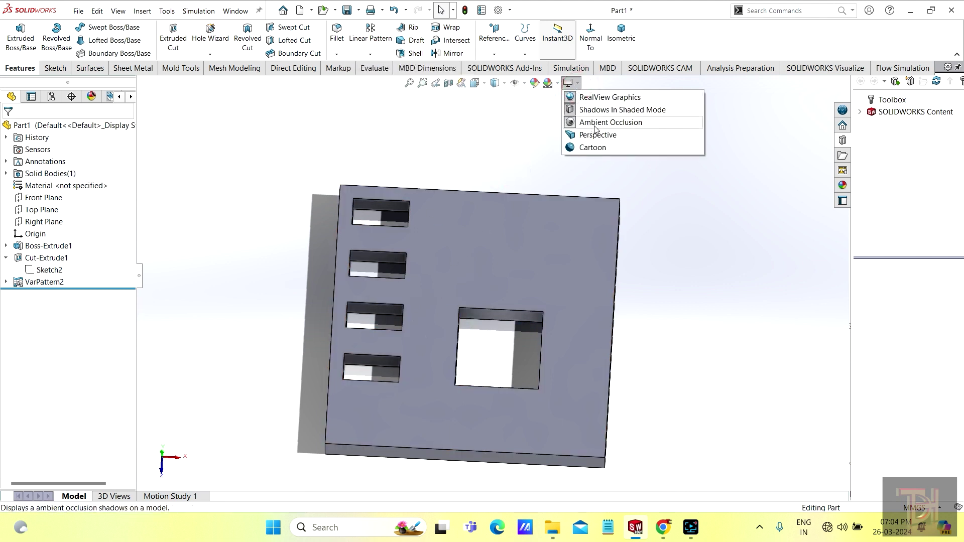
left_click(532, 146)
mouse_move(474, 288)
middle_mouse_down()
mouse_move(490, 224)
mouse_move(483, 274)
middle_mouse_up()
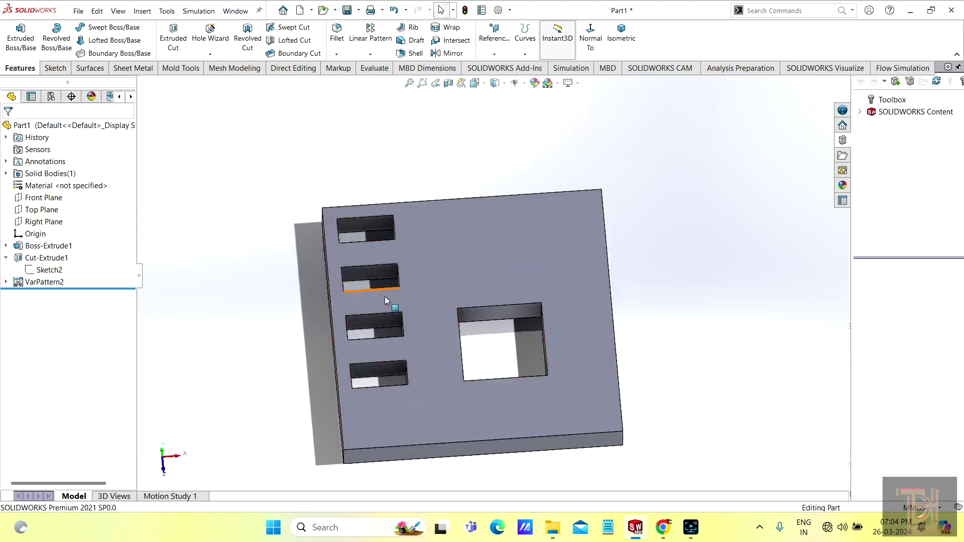